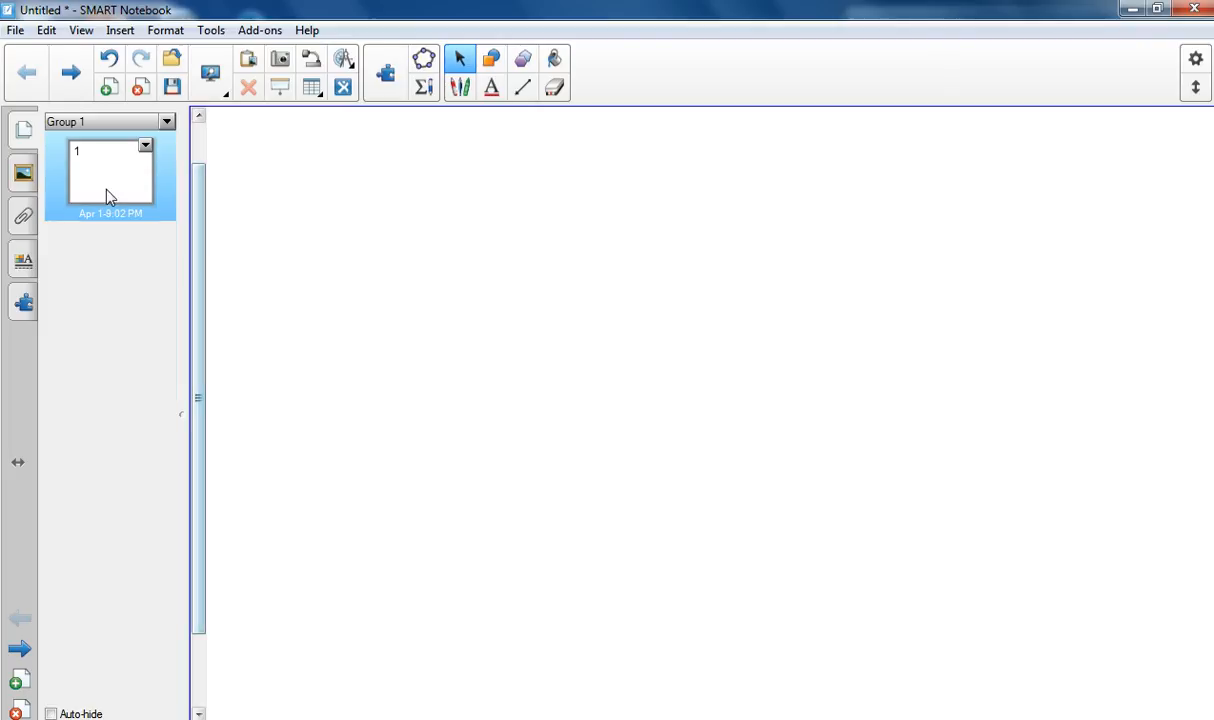
Step: Search the Gallery for "random image"
{"action": "left_click", "coordinate": [24, 175]}
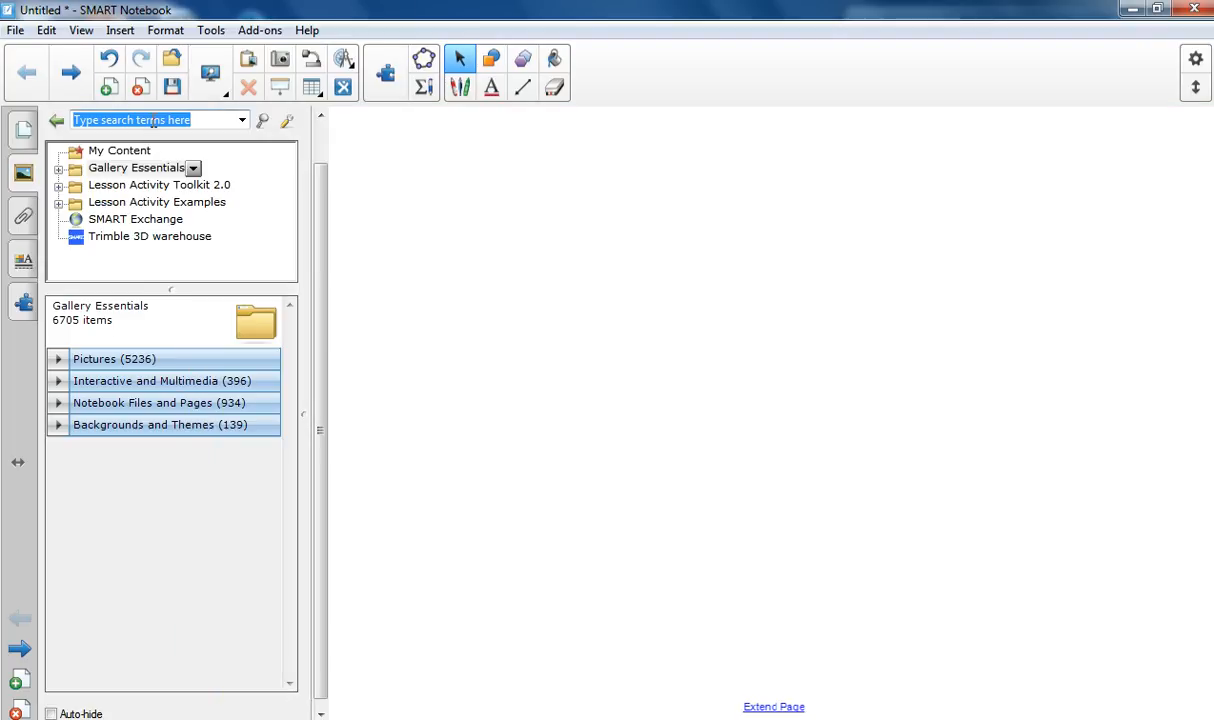
{"action": "left_click", "coordinate": [196, 116]}
{"action": "type", "text": "rand"}
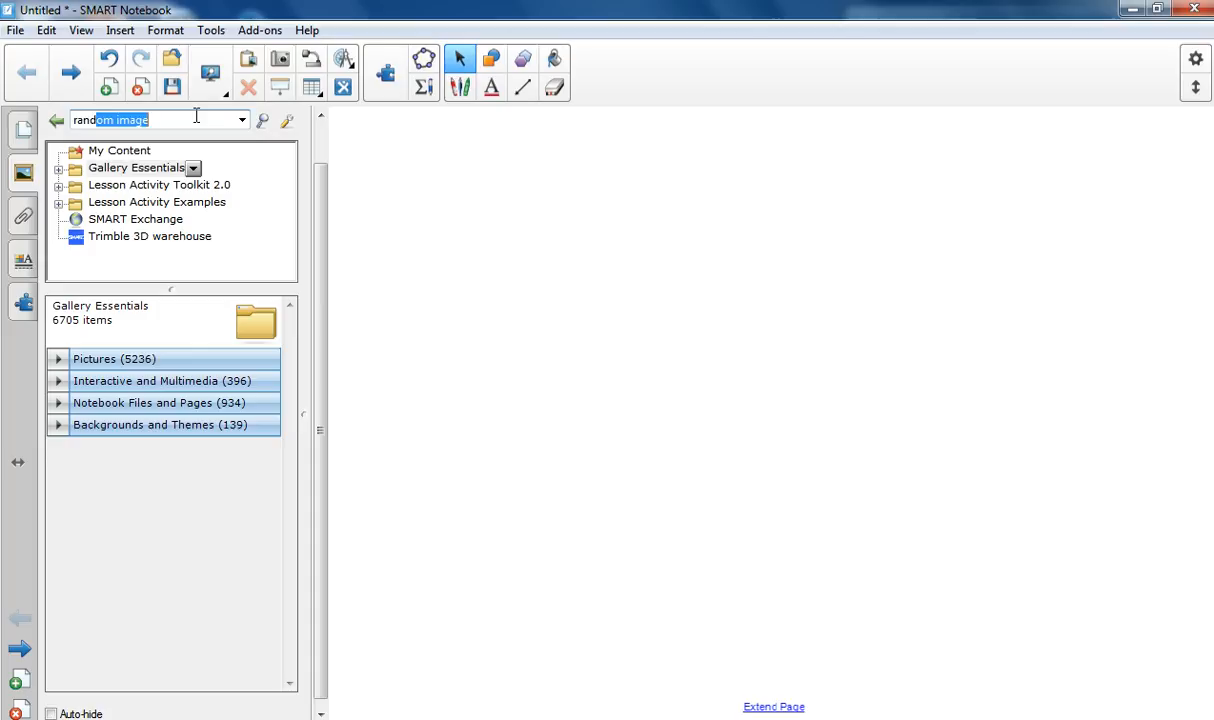
{"action": "type", "text": "om"}
{"action": "key", "text": "Return"}
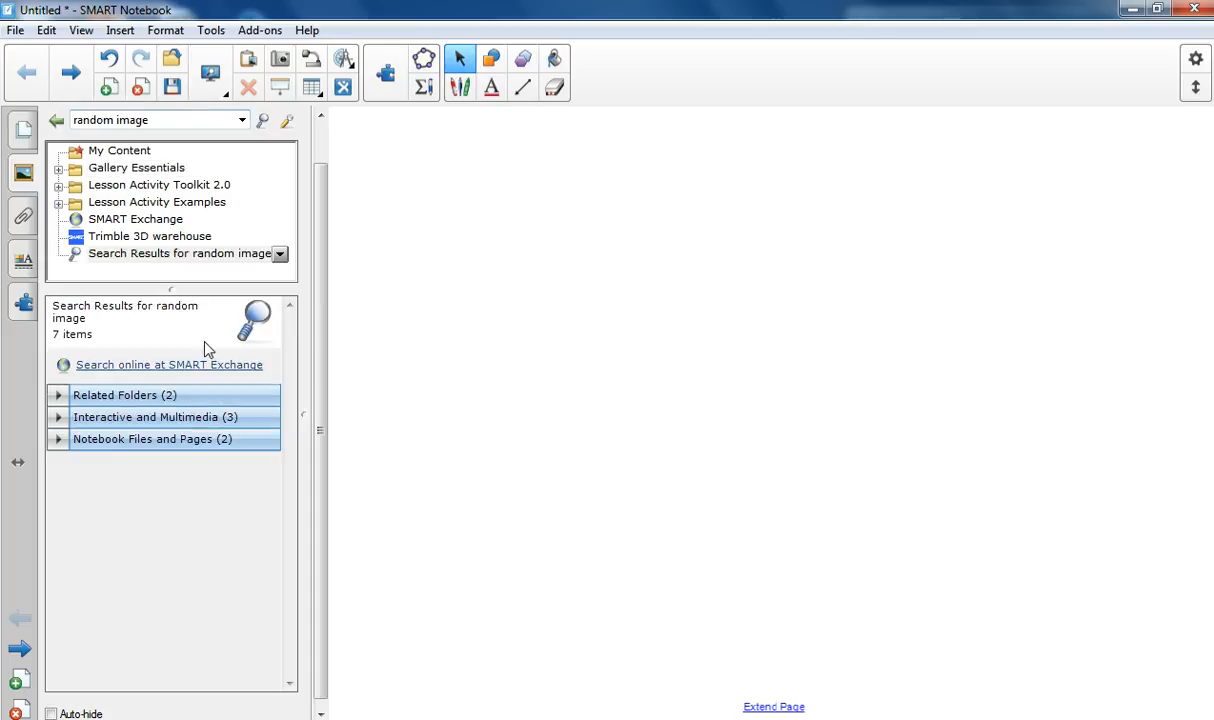
Step: Place the Random image chooser from the interactive results on the page and enlarge it to nearly fill the page width
{"action": "left_click", "coordinate": [205, 418]}
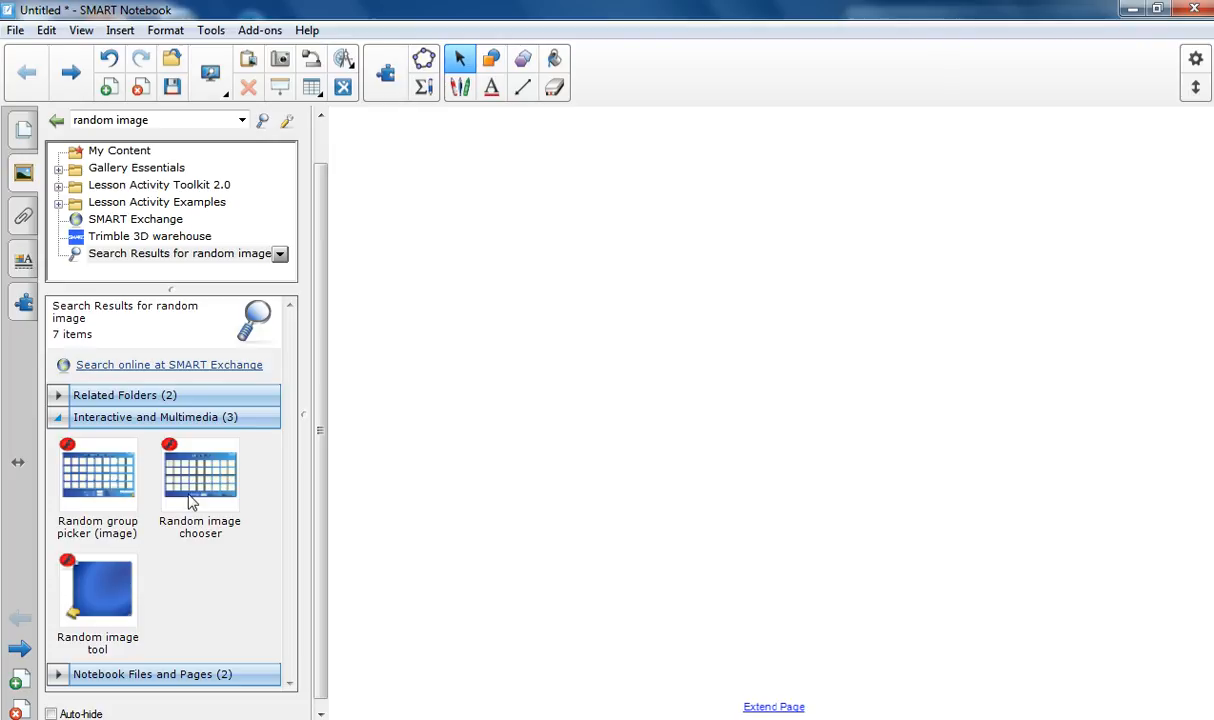
{"action": "left_click_drag", "start_coordinate": [190, 501], "coordinate": [667, 340]}
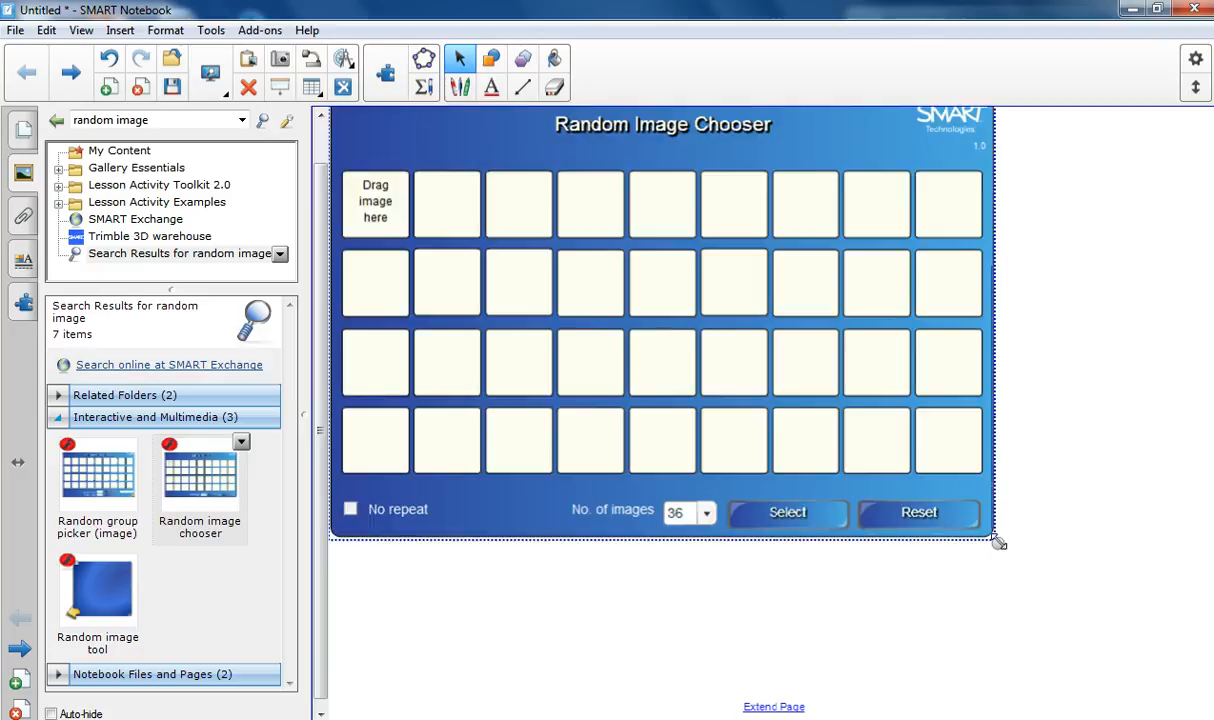
{"action": "left_click_drag", "start_coordinate": [995, 542], "coordinate": [1102, 662]}
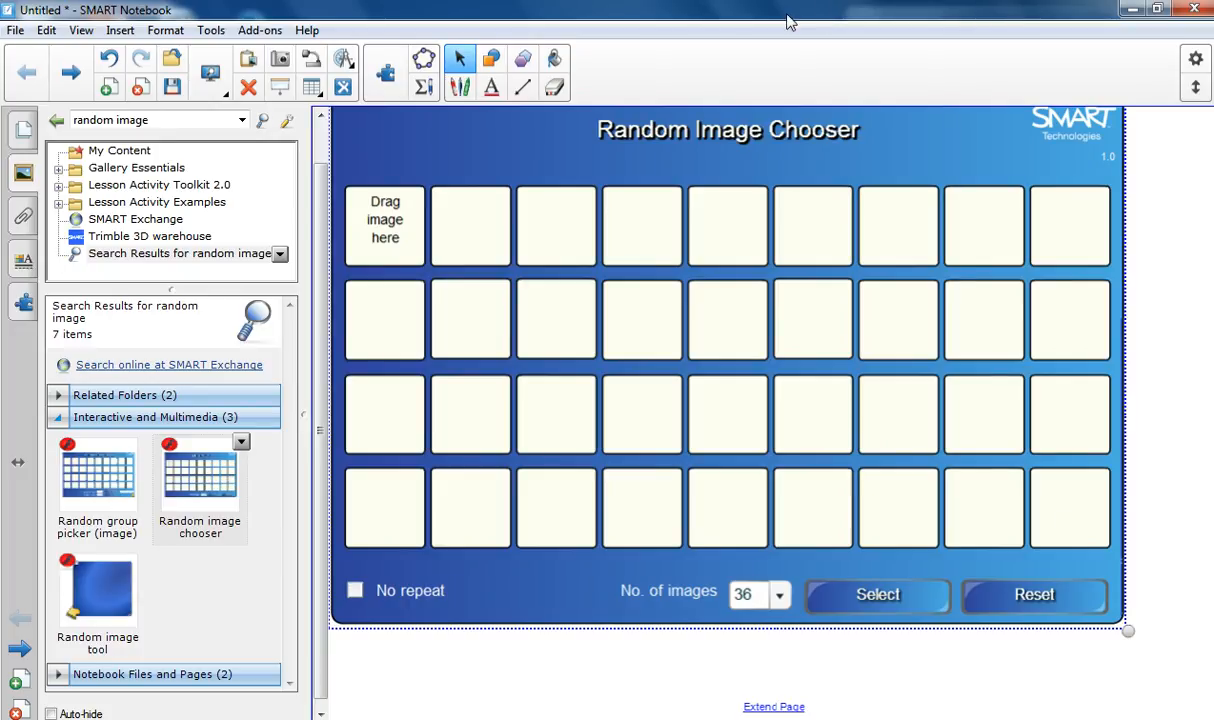
Step: Restore the Notebook window beside the browser and add the photo of the boy in the cardigan to the chooser's first image box
{"action": "left_click_drag", "start_coordinate": [785, 20], "coordinate": [455, 120]}
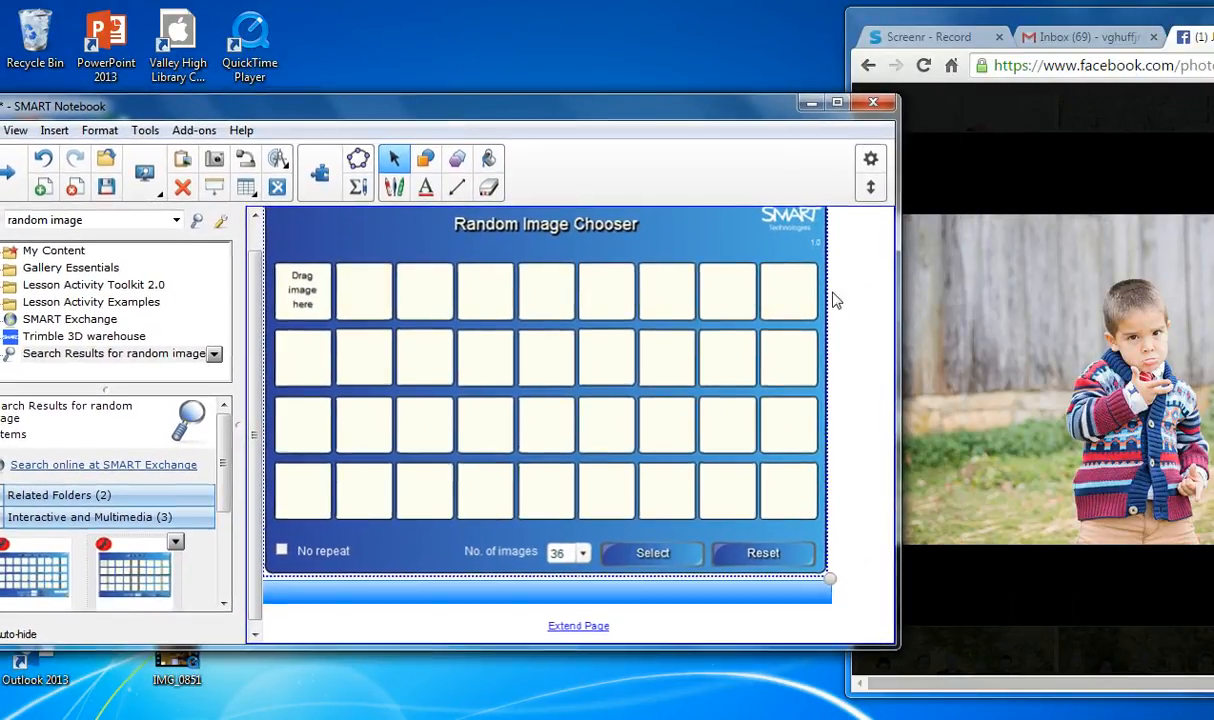
{"action": "mouse_move", "coordinate": [924, 355]}
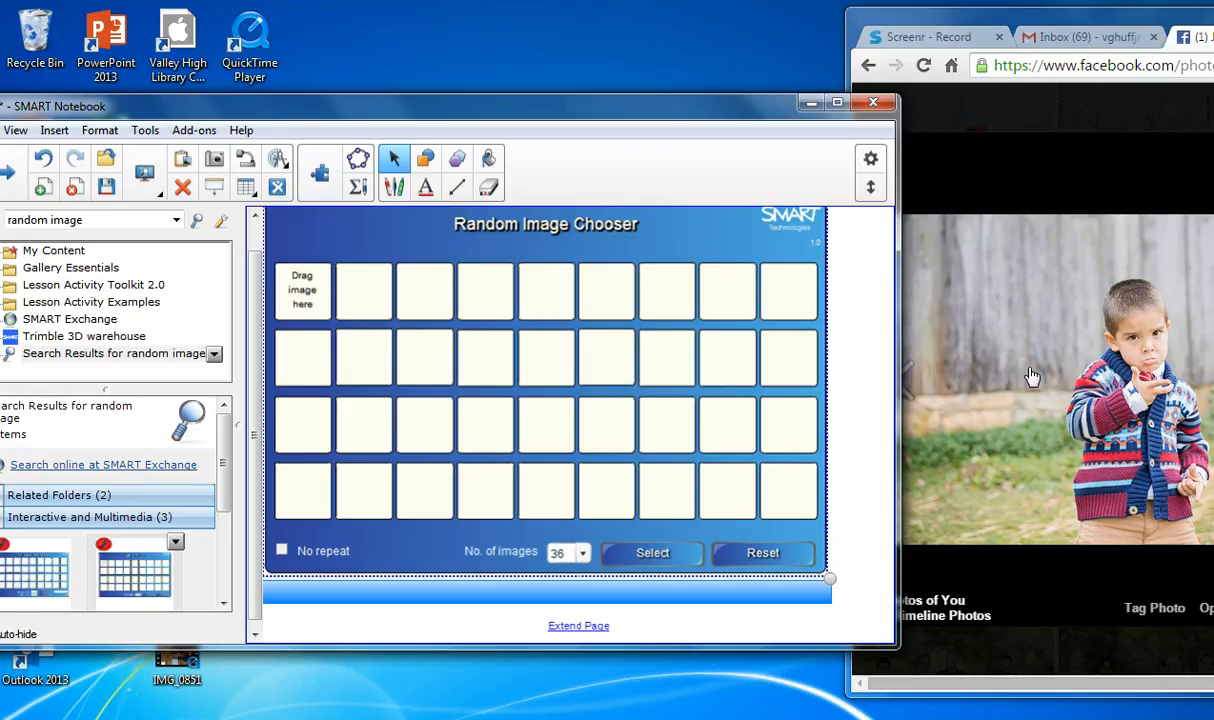
{"action": "left_click_drag", "start_coordinate": [1033, 376], "coordinate": [311, 299]}
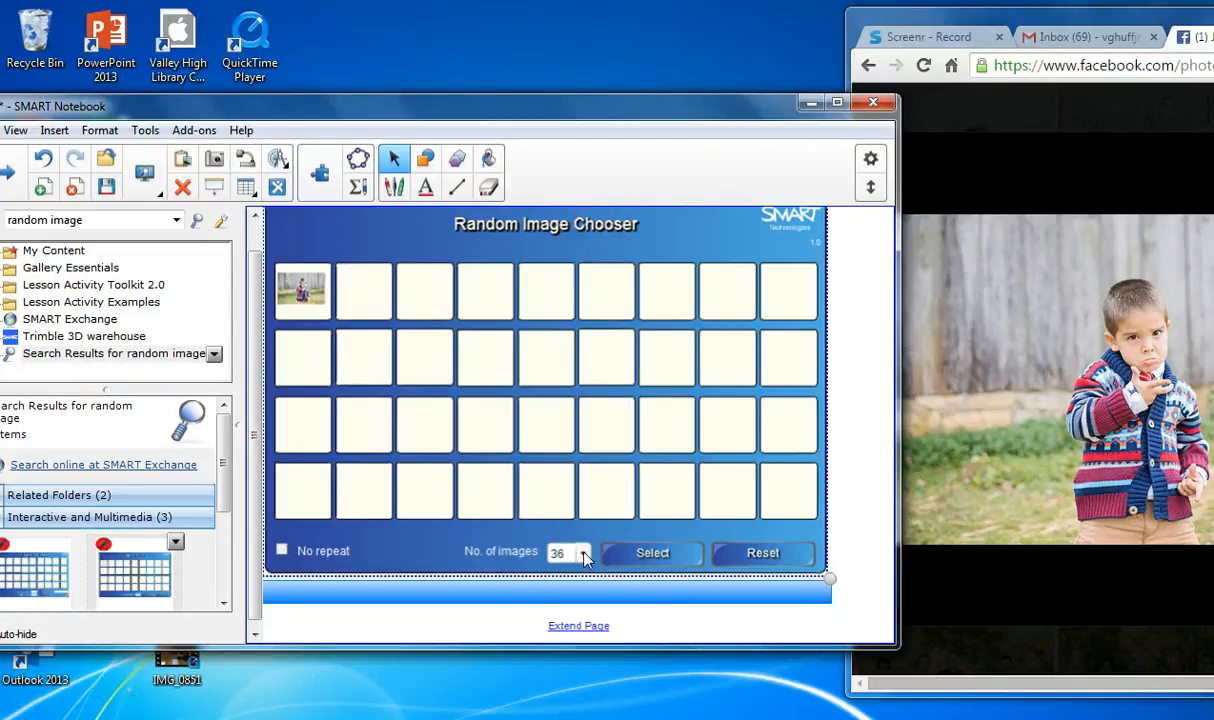
Step: Open the Fall Snow 2014 photo of the man with two children in the browser and add it to the chooser's second image box
{"action": "left_click", "coordinate": [963, 137]}
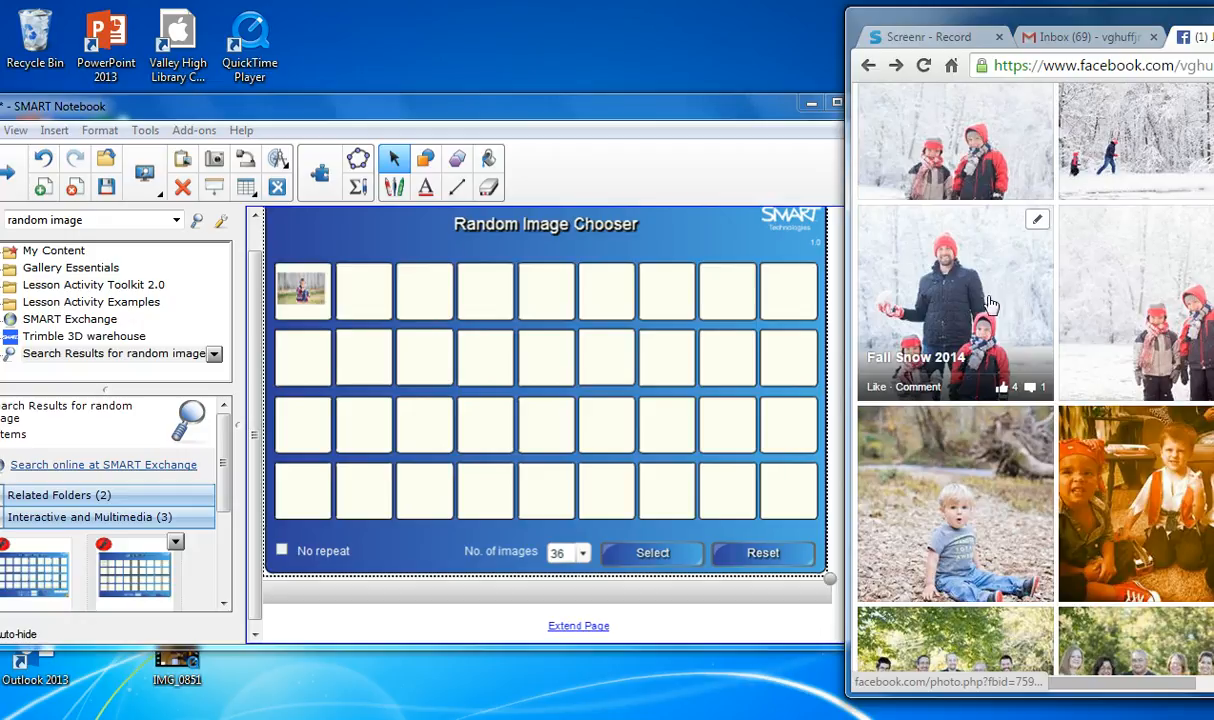
{"action": "left_click", "coordinate": [981, 318]}
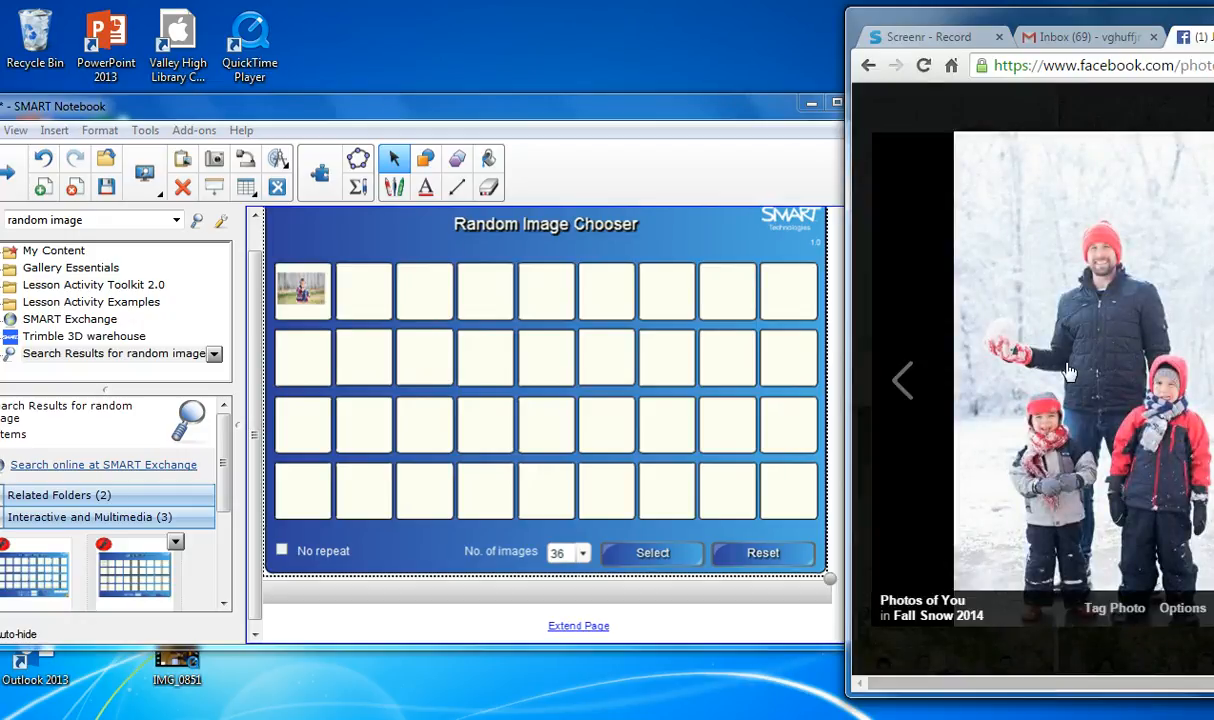
{"action": "left_click_drag", "start_coordinate": [1067, 379], "coordinate": [370, 304]}
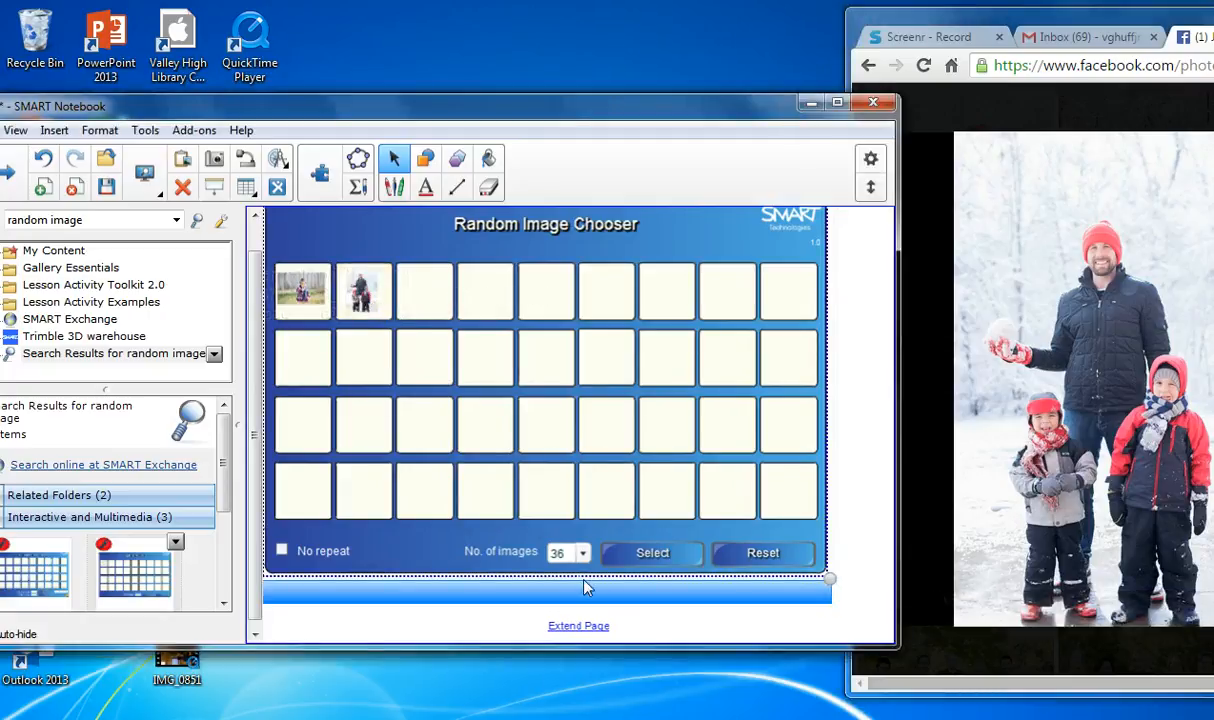
Step: Set the Random Image Chooser's number of images to 2 and run a random selection
{"action": "left_click", "coordinate": [583, 553]}
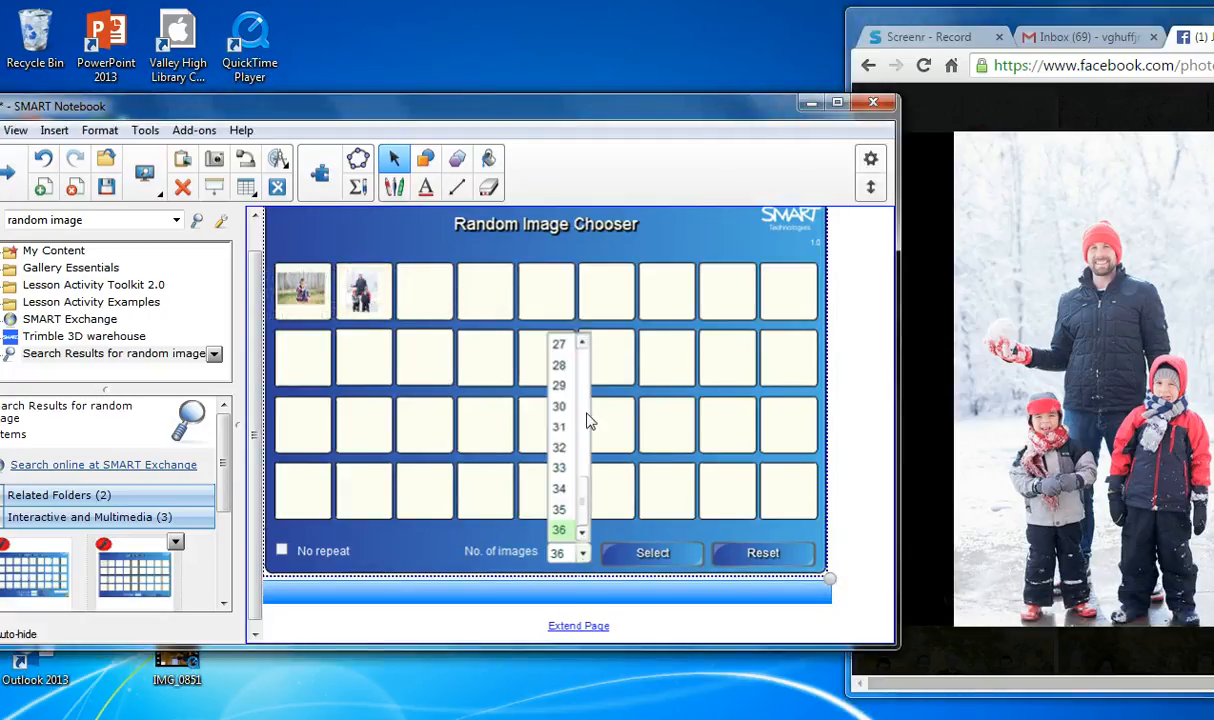
{"action": "left_click", "coordinate": [584, 373]}
{"action": "left_click", "coordinate": [584, 373]}
{"action": "left_click", "coordinate": [584, 373]}
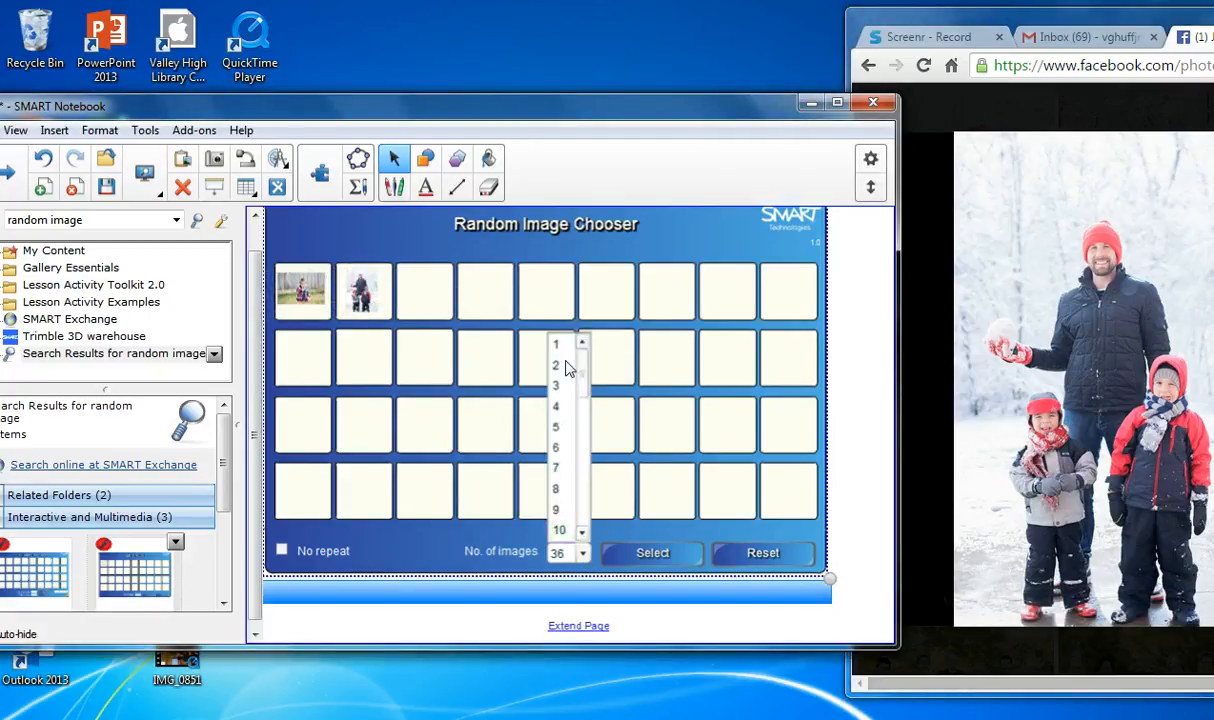
{"action": "left_click", "coordinate": [559, 371]}
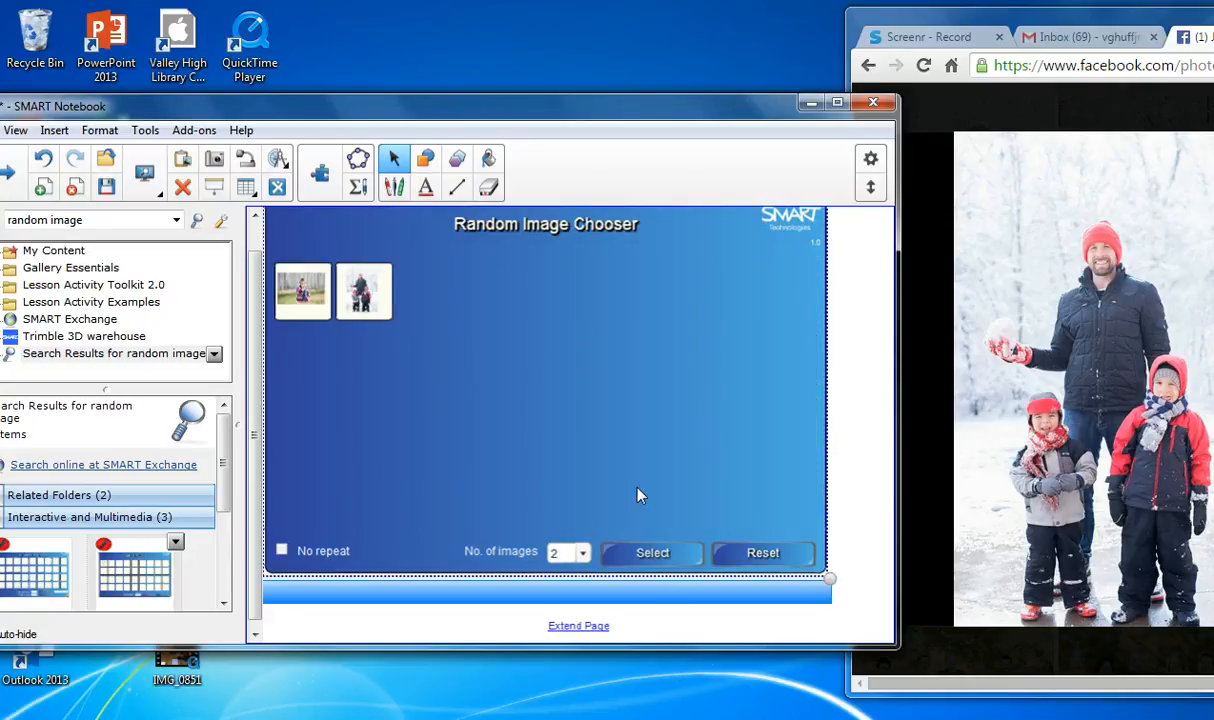
{"action": "left_click", "coordinate": [667, 558]}
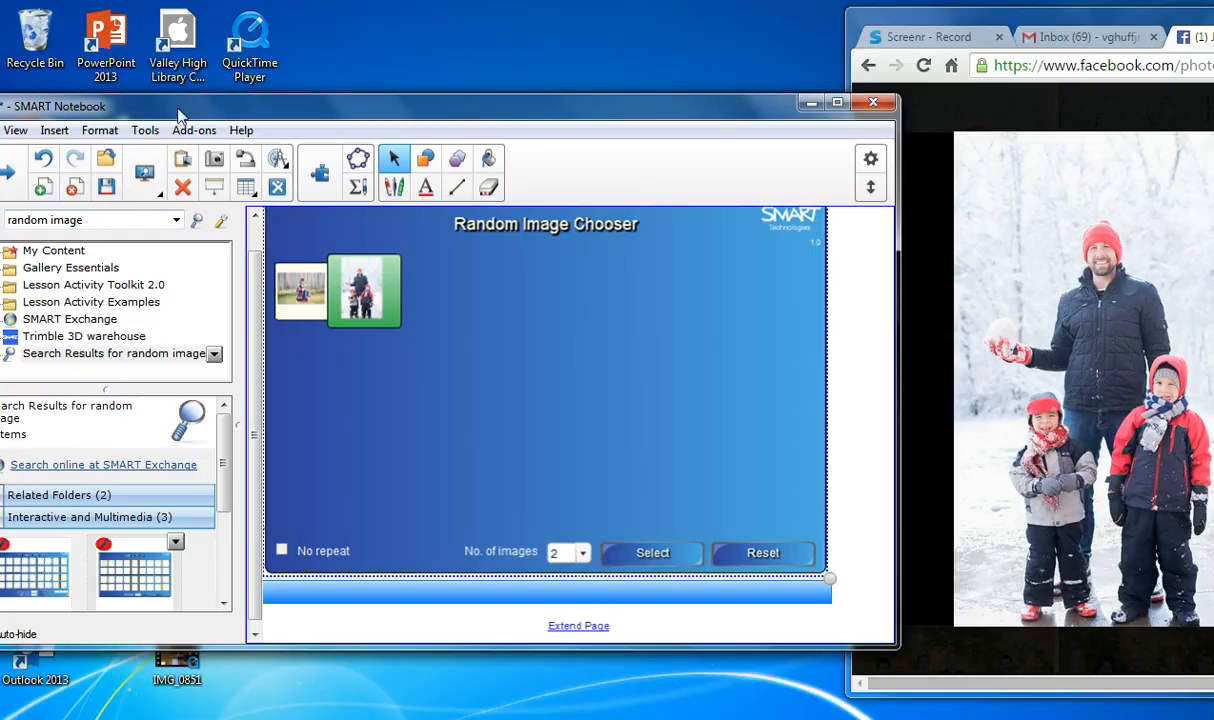
Step: Add a new page to the file and maximize the Notebook window
{"action": "left_click", "coordinate": [44, 190]}
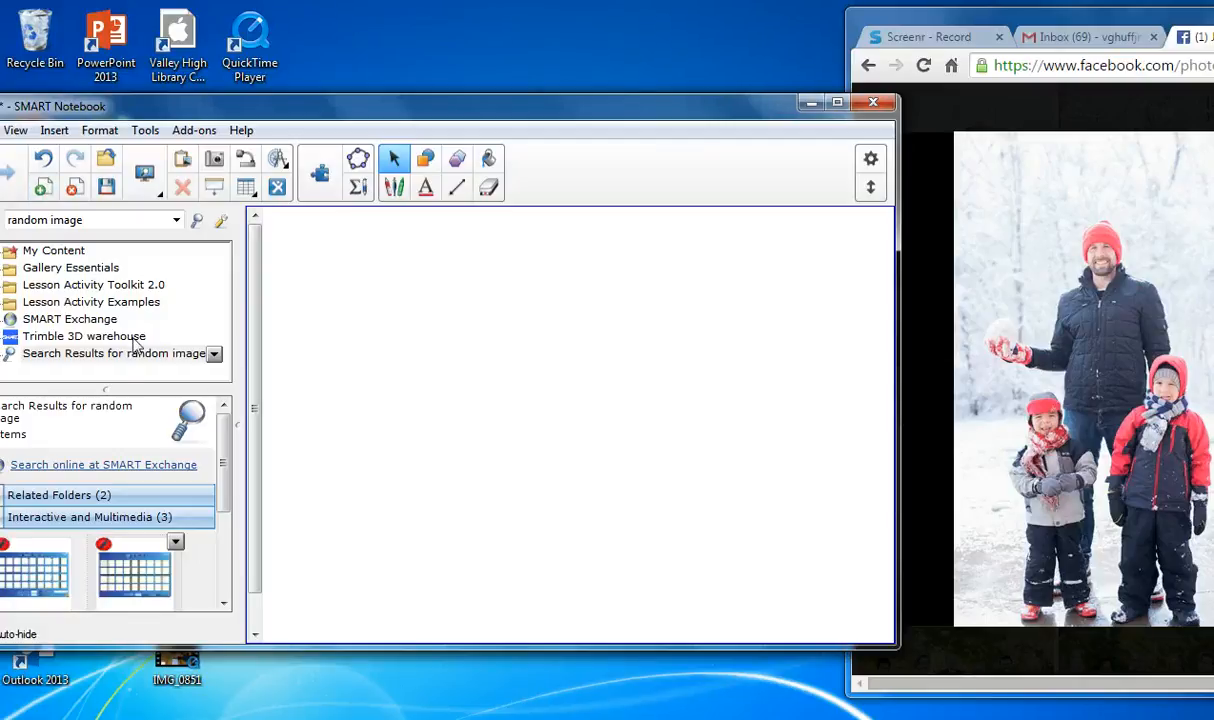
{"action": "left_click", "coordinate": [100, 222]}
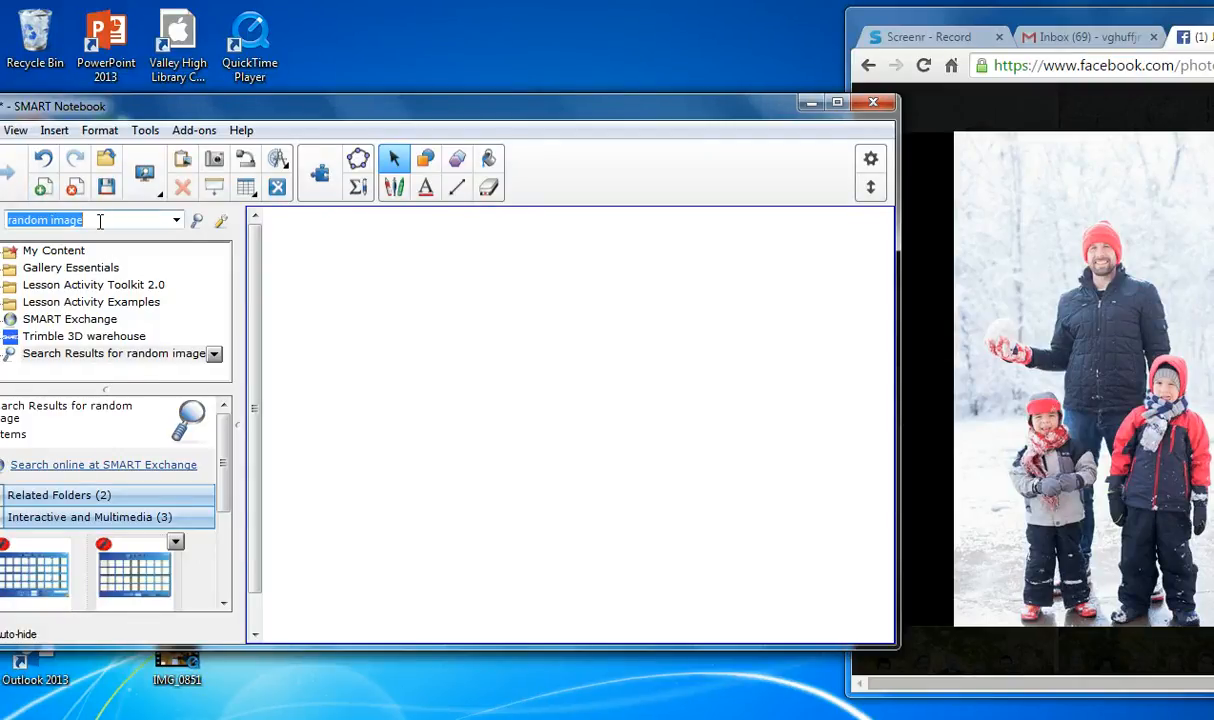
{"action": "left_click_drag", "start_coordinate": [583, 118], "coordinate": [577, 6]}
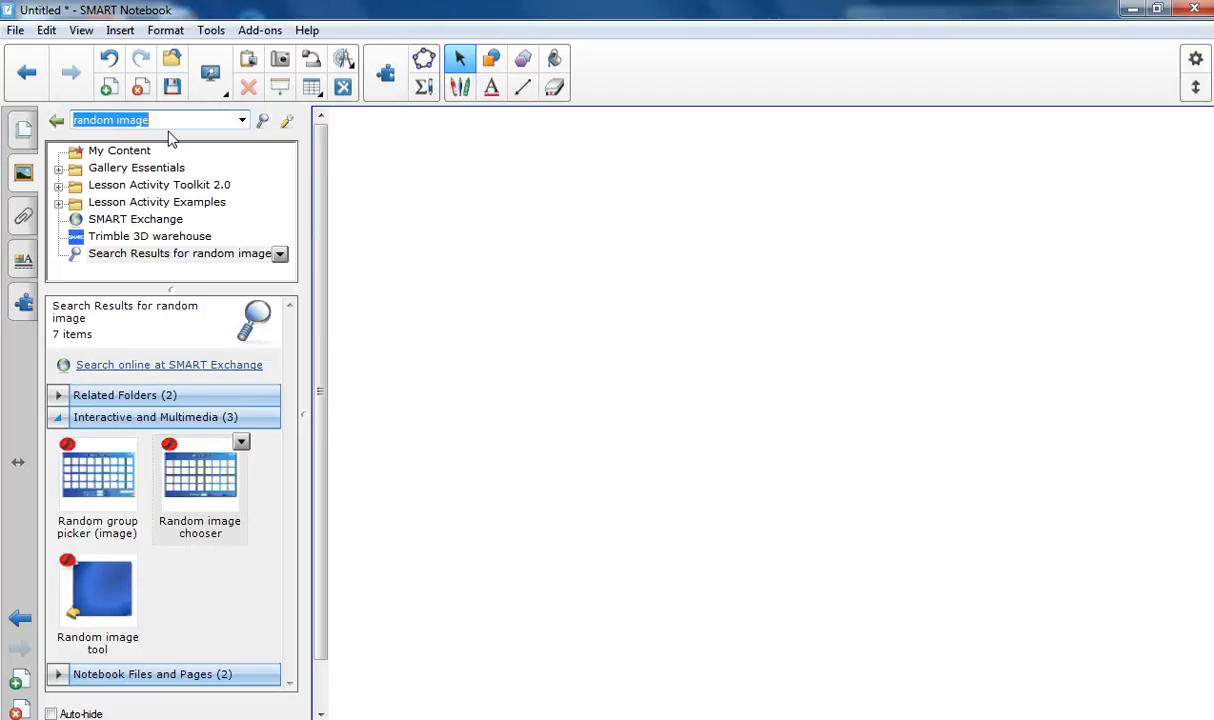
Step: Search the Gallery for "random word chooser" and place the Random word chooser interactive on the new page
{"action": "key", "text": "shift+Right"}
{"action": "key", "text": "shift+Right"}
{"action": "key", "text": "shift+Right"}
{"action": "key", "text": "shift+Right"}
{"action": "key", "text": "shift+Right"}
{"action": "key", "text": "shift+Right"}
{"action": "key", "text": "shift+Right"}
{"action": "type", "text": "word"}
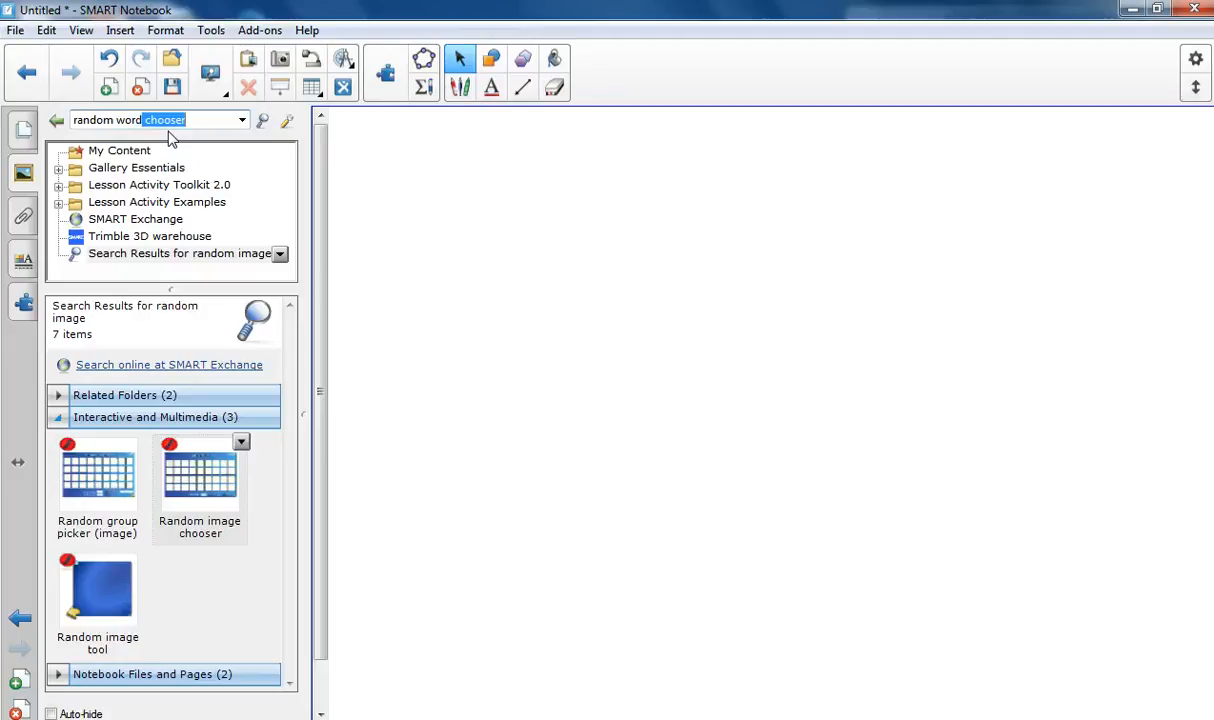
{"action": "key", "text": "Return"}
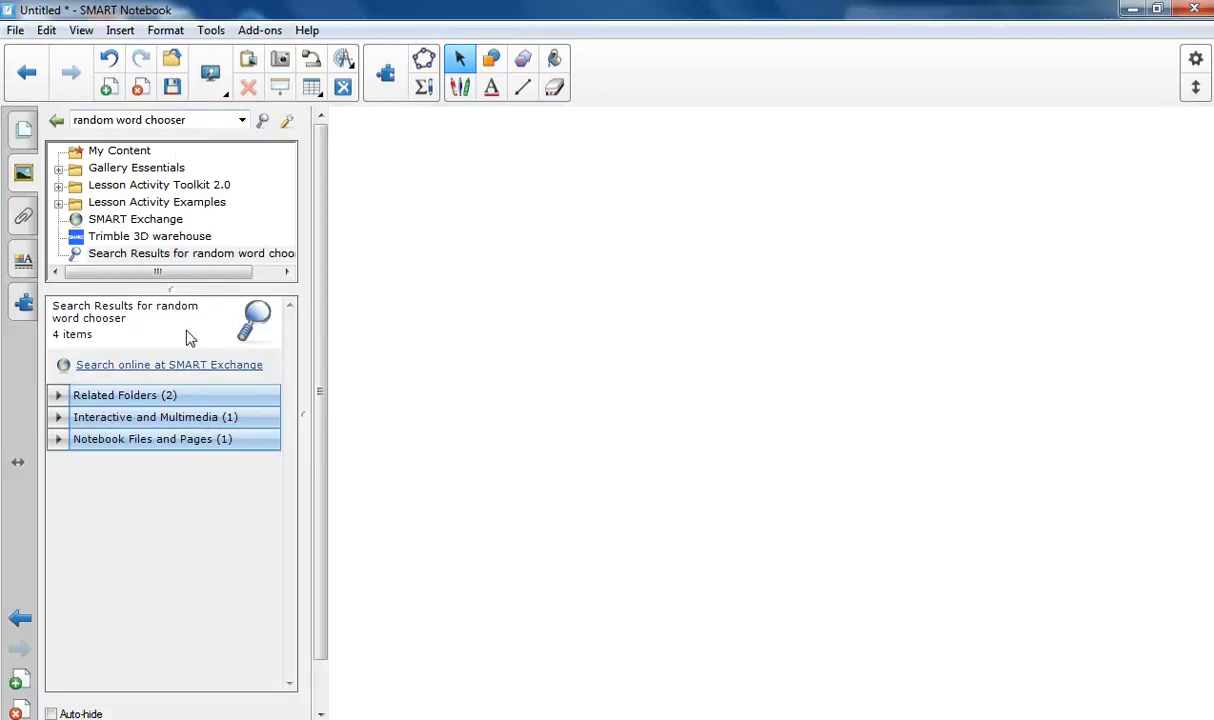
{"action": "left_click", "coordinate": [179, 420]}
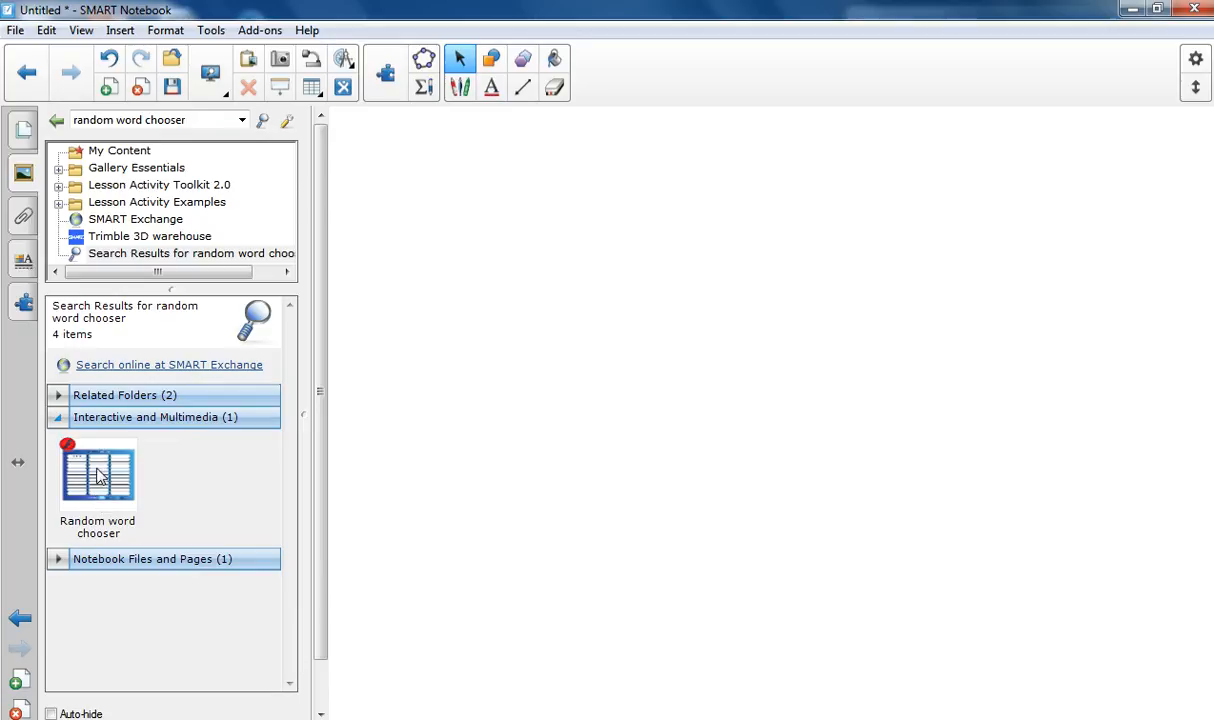
{"action": "left_click_drag", "start_coordinate": [98, 476], "coordinate": [654, 356]}
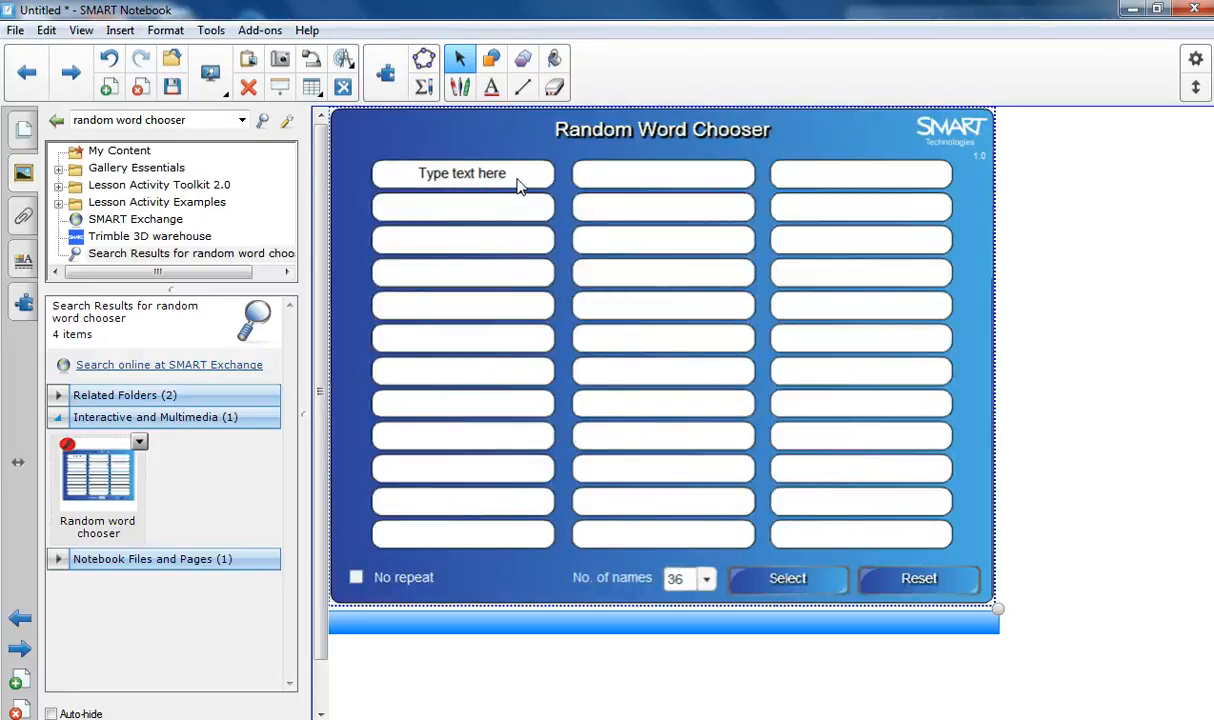
Step: Replace the placeholder in the word chooser's first field with a first name and enter another first name in the second field
{"action": "left_click", "coordinate": [519, 187]}
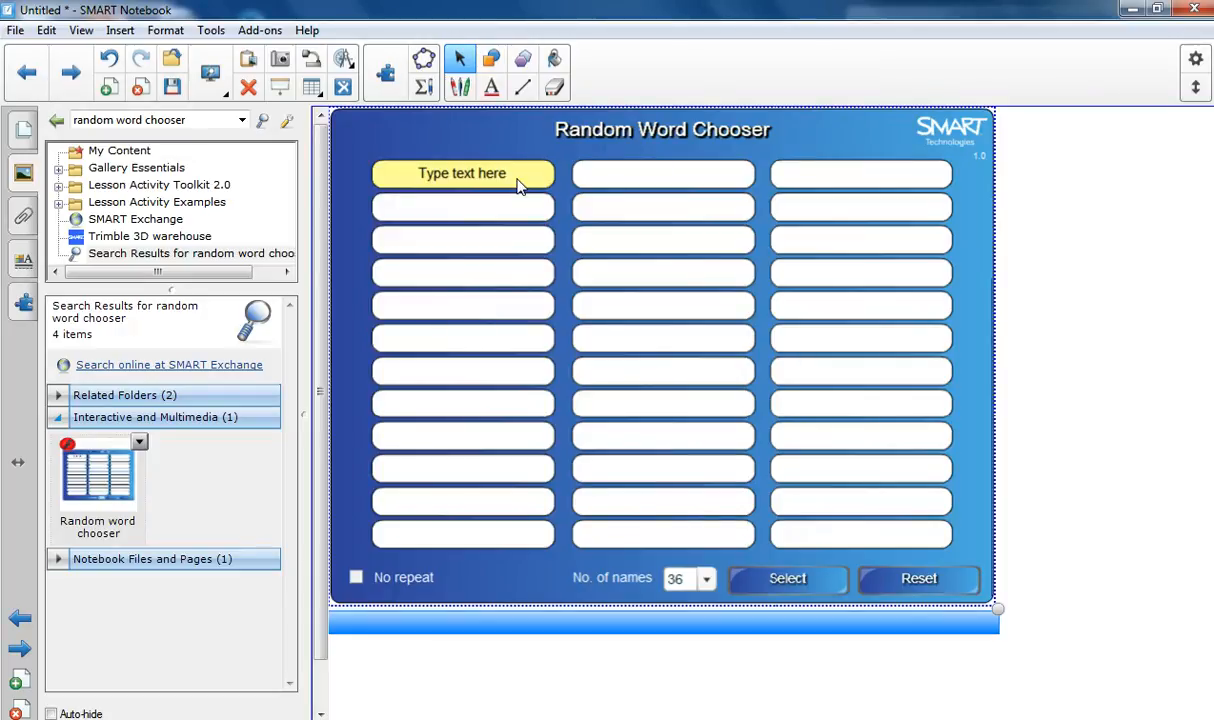
{"action": "key", "text": "BackSpace"}
{"action": "key", "text": "BackSpace"}
{"action": "key", "text": "BackSpace"}
{"action": "key", "text": "BackSpace"}
{"action": "key", "text": "BackSpace"}
{"action": "key", "text": "BackSpace"}
{"action": "key", "text": "BackSpace"}
{"action": "key", "text": "BackSpace"}
{"action": "key", "text": "BackSpace"}
{"action": "key", "text": "BackSpace"}
{"action": "key", "text": "BackSpace"}
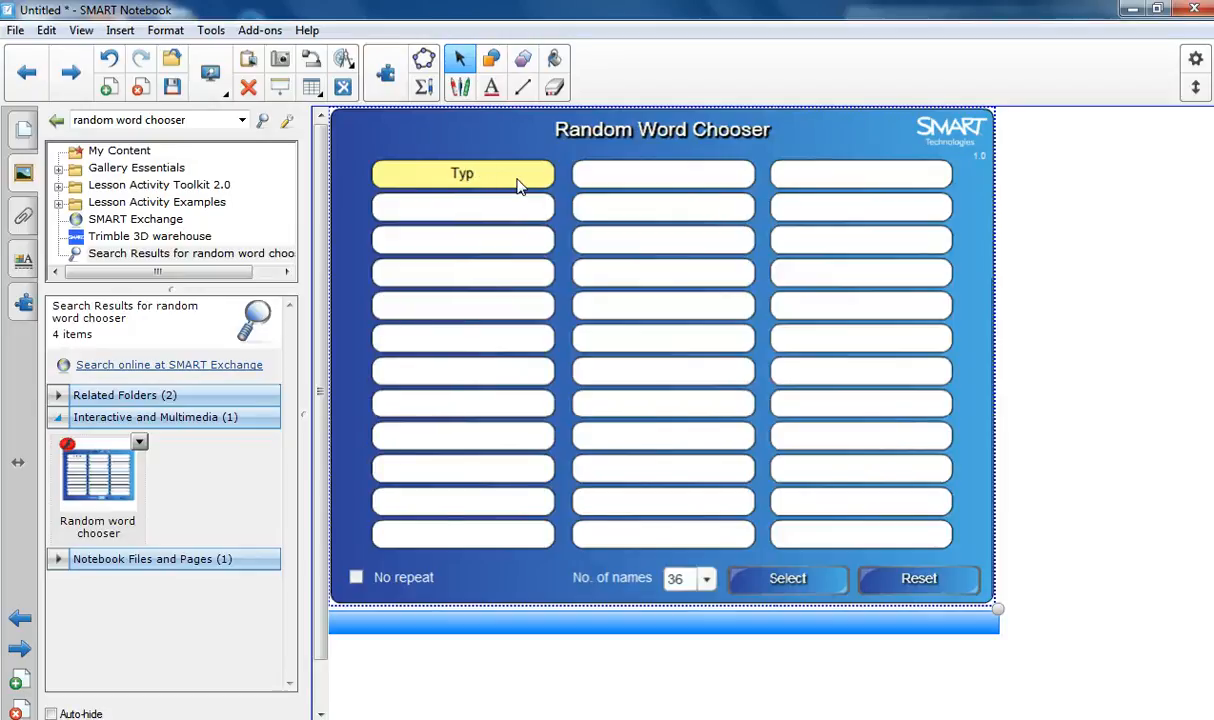
{"action": "key", "text": "BackSpace"}
{"action": "key", "text": "BackSpace"}
{"action": "key", "text": "BackSpace"}
{"action": "type", "text": "Mark"}
{"action": "key", "text": "Tab"}
{"action": "type", "text": "John"}
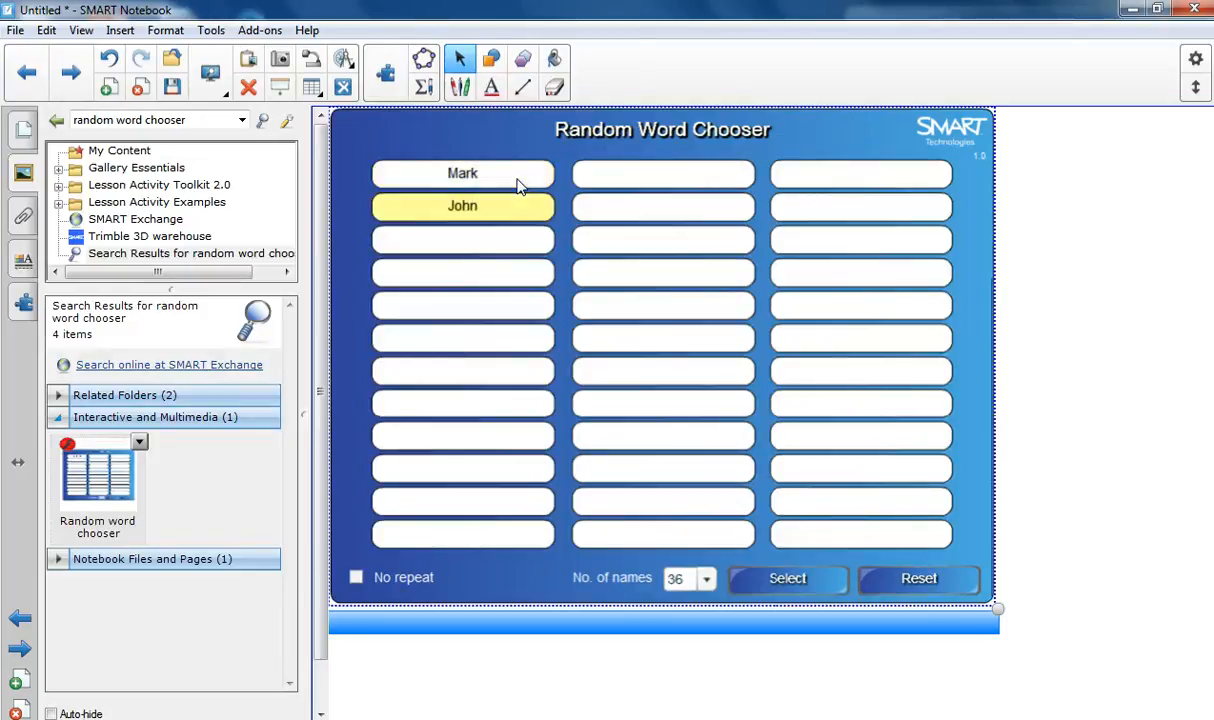
{"action": "key", "text": "Tab"}
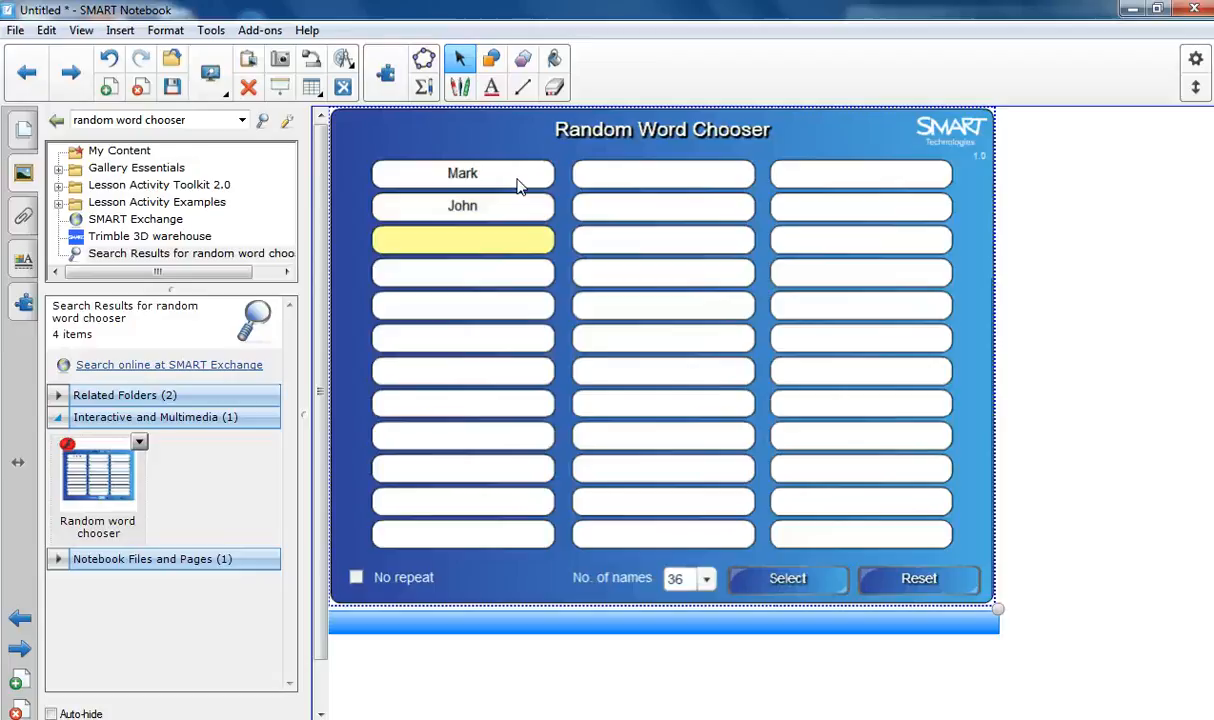
Step: Enter three more first names in the third, fourth and fifth fields of the word chooser's first column
{"action": "type", "text": "Jil"}
{"action": "type", "text": "Ashley"}
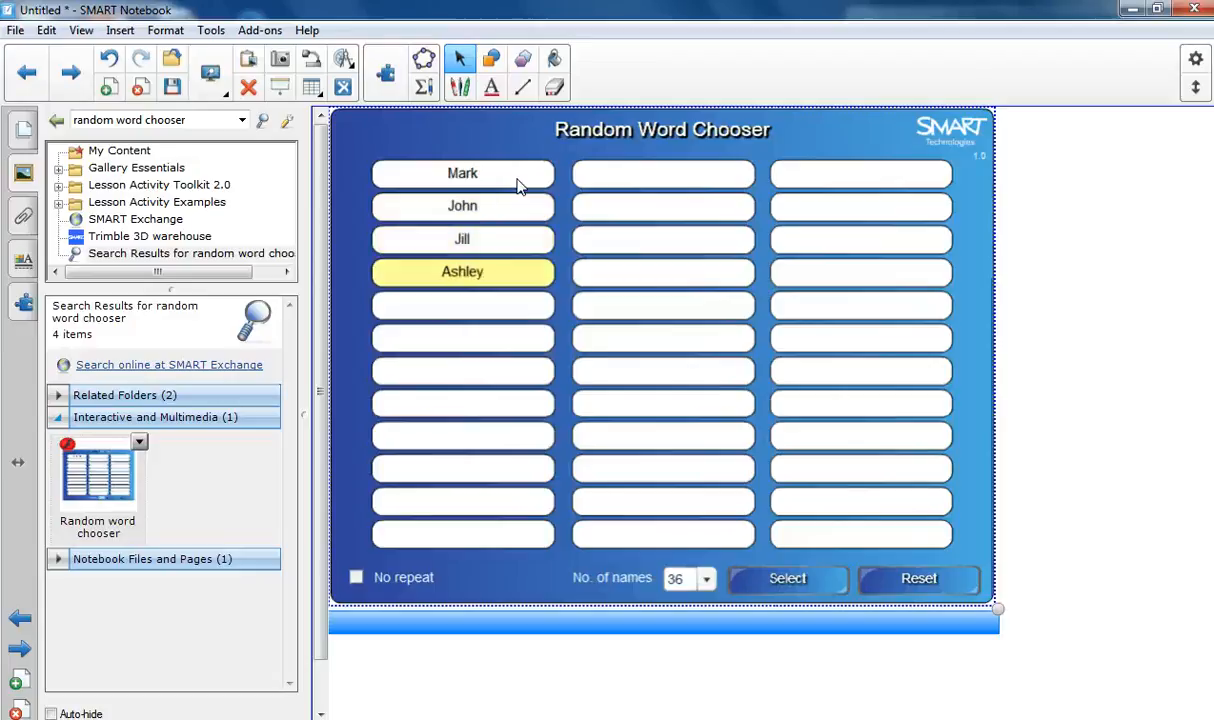
{"action": "key", "text": "Return"}
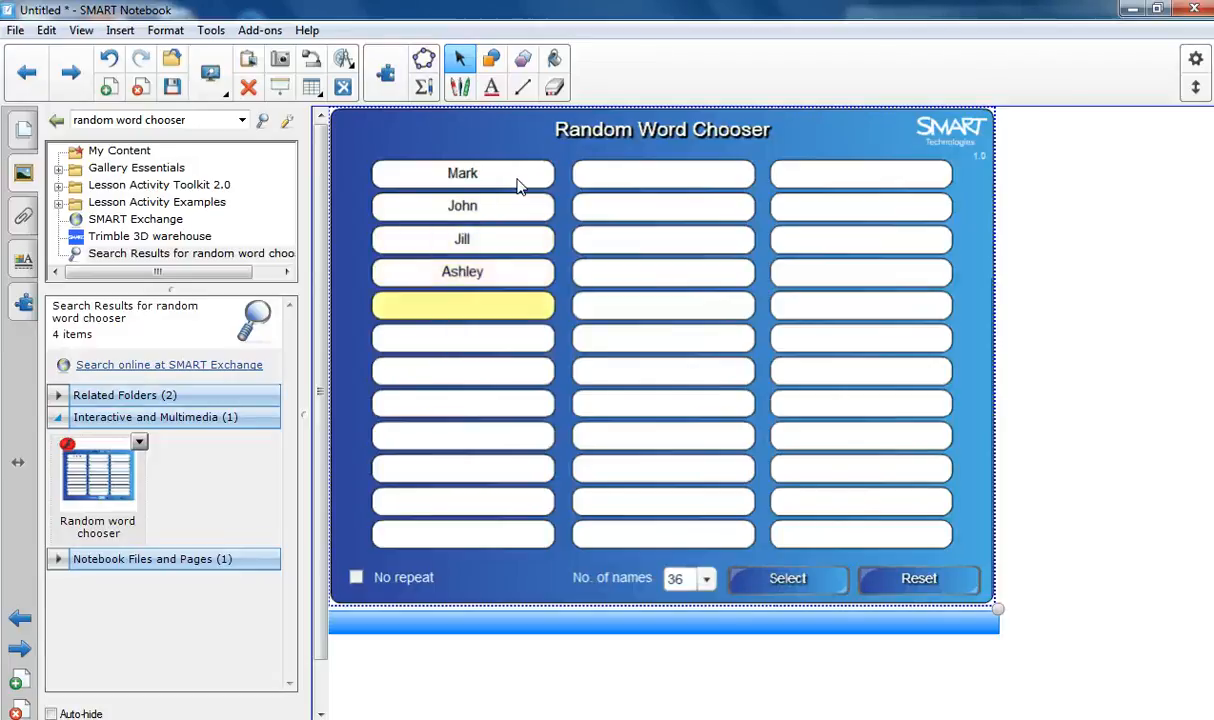
{"action": "type", "text": "Marcus"}
Step: Set the Random Word Chooser's number of names to 5 and run a random selection
{"action": "left_click", "coordinate": [706, 578]}
{"action": "scroll", "coordinate": [716, 348], "scroll_direction": "up", "scroll_amount": 9}
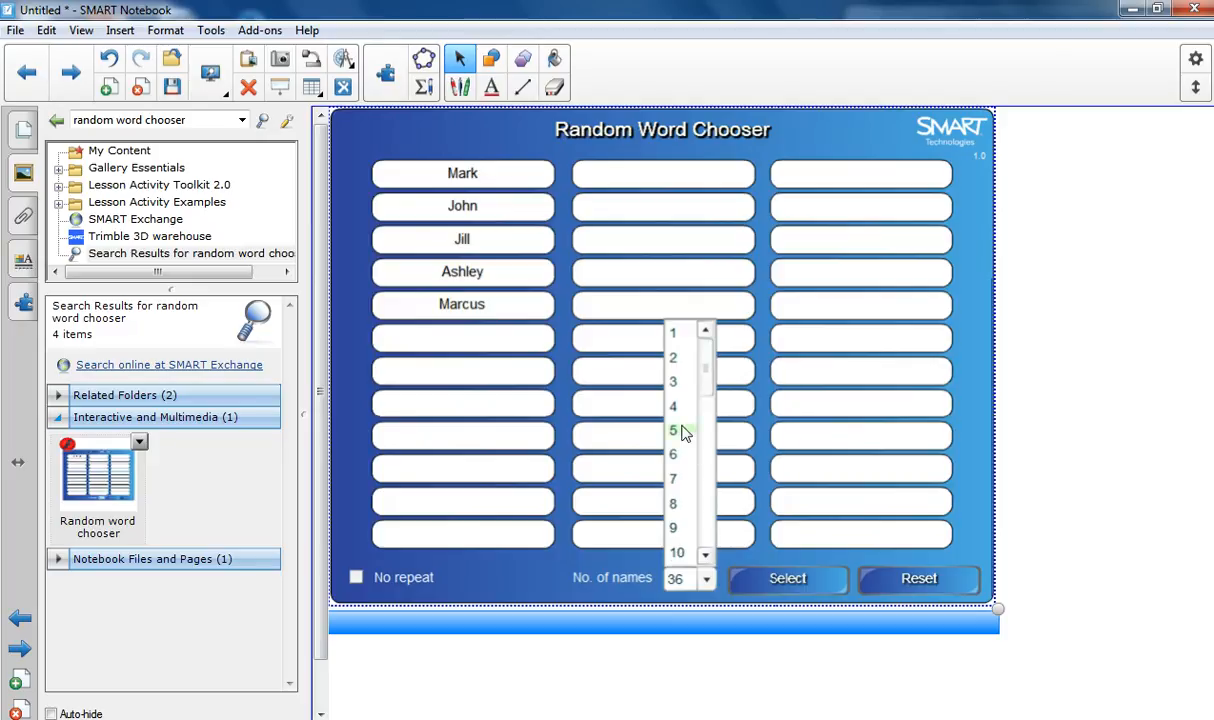
{"action": "left_click", "coordinate": [674, 430]}
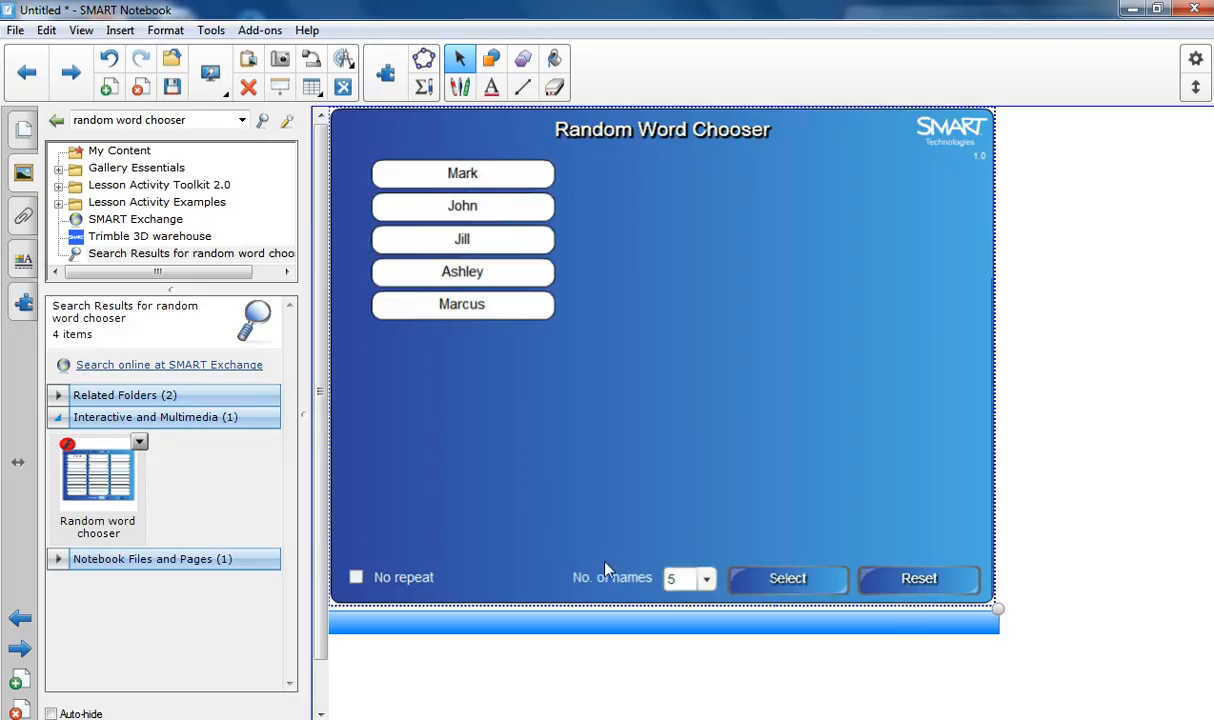
{"action": "left_click", "coordinate": [787, 580]}
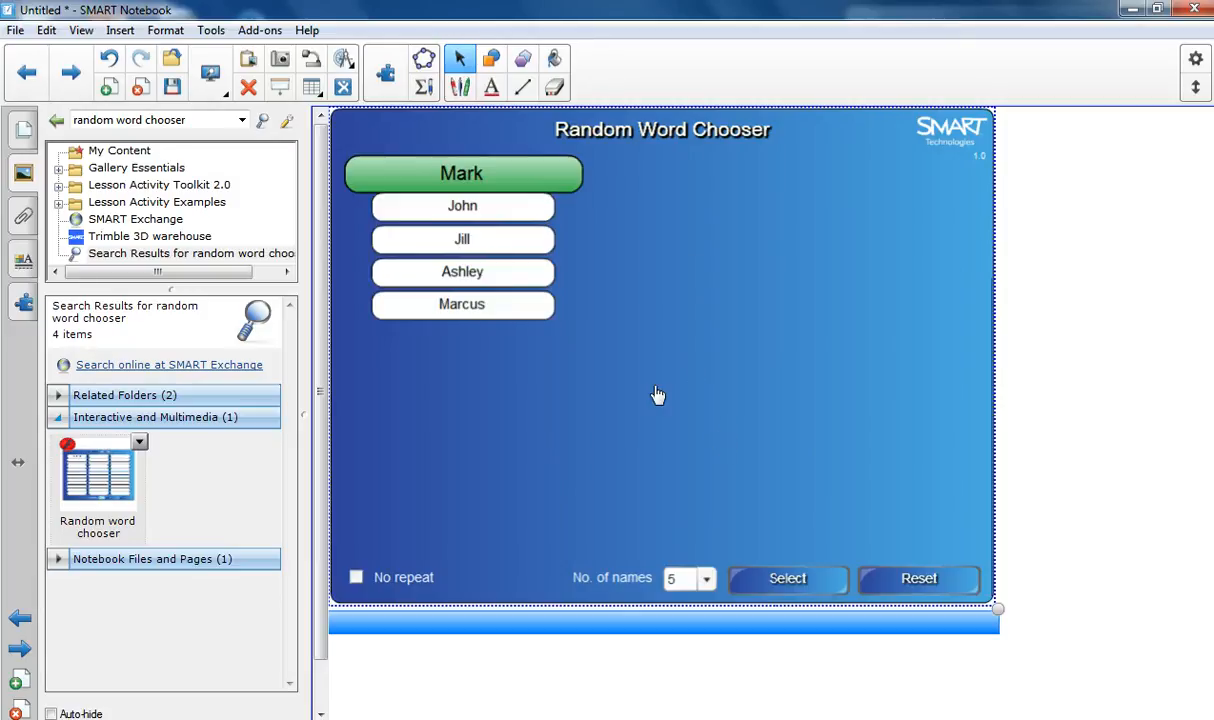
Step: Enable No repeat in the Random Word Chooser and run two random selections
{"action": "left_click", "coordinate": [356, 579]}
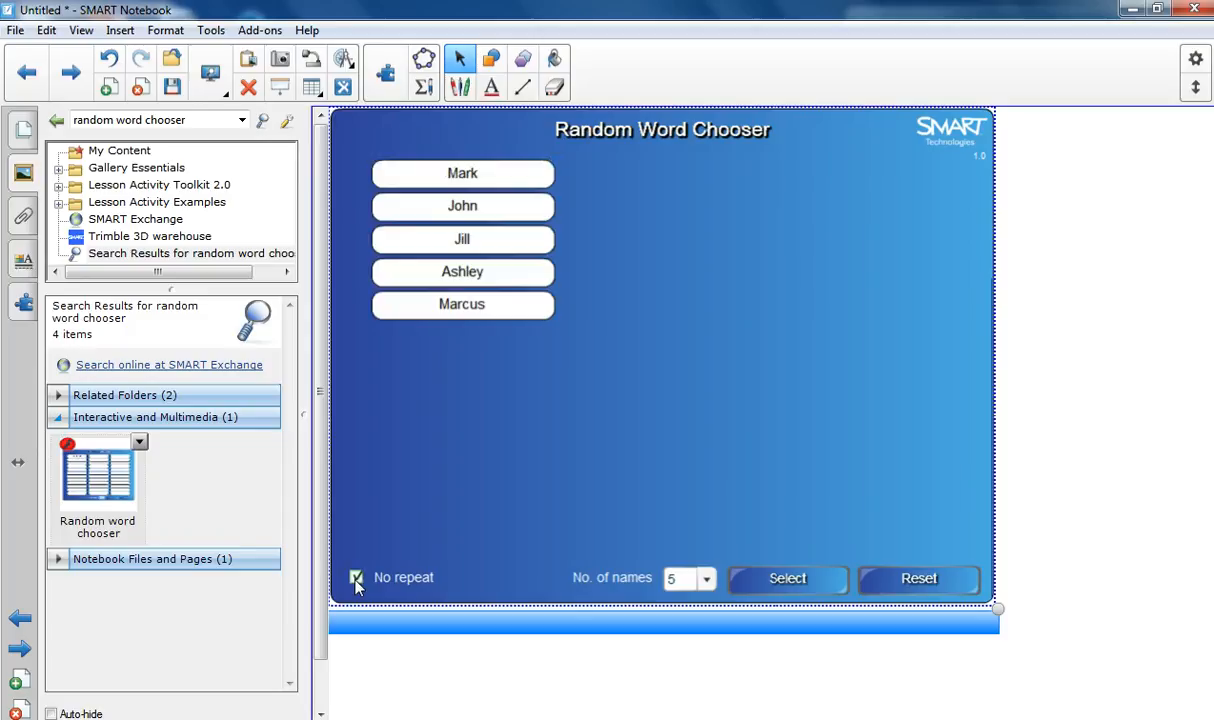
{"action": "left_click", "coordinate": [769, 587]}
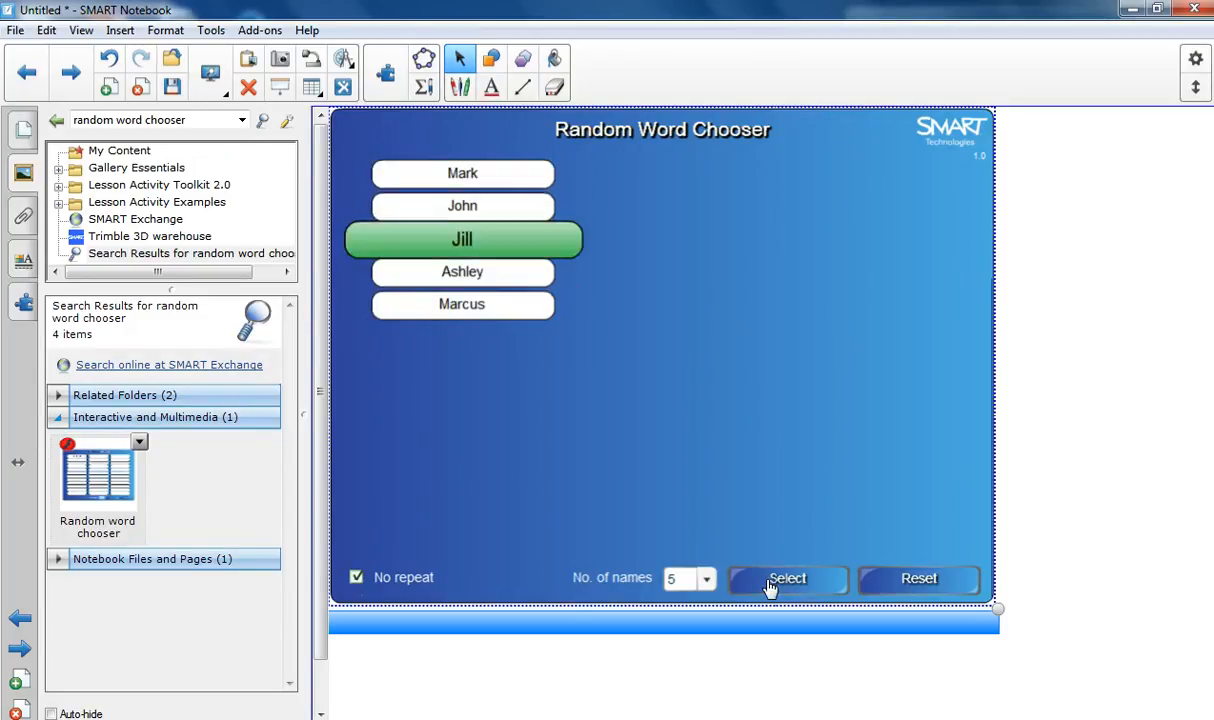
{"action": "left_click", "coordinate": [769, 587]}
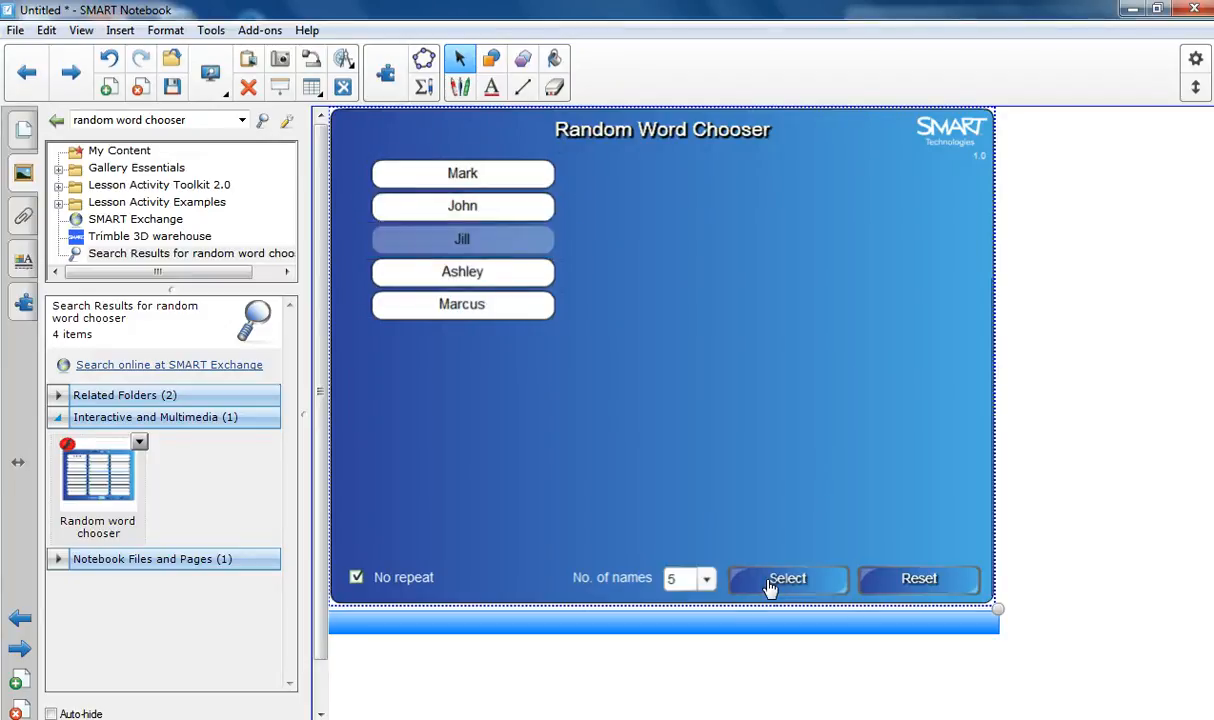